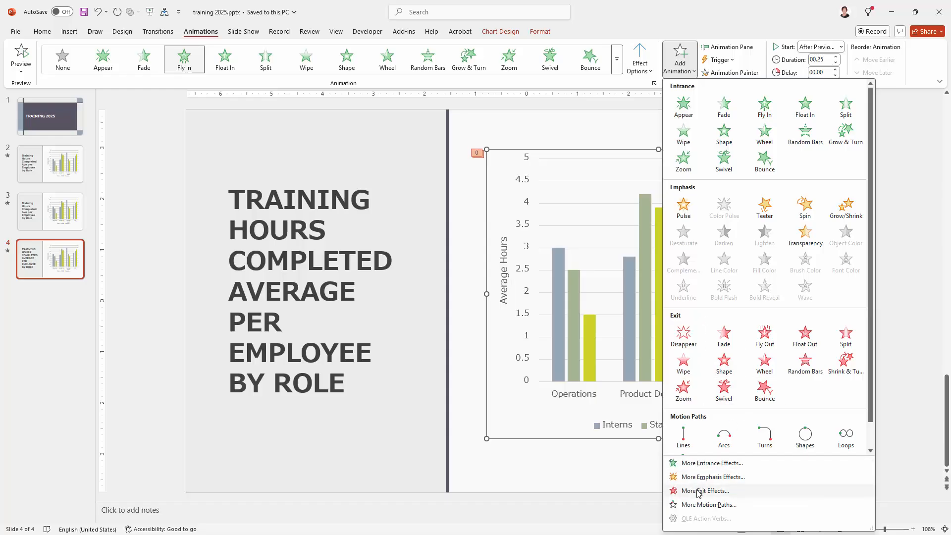
# Add the Dissolve Out exit effect to the training hours chart on slide 4.
pyautogui.click(705, 492)
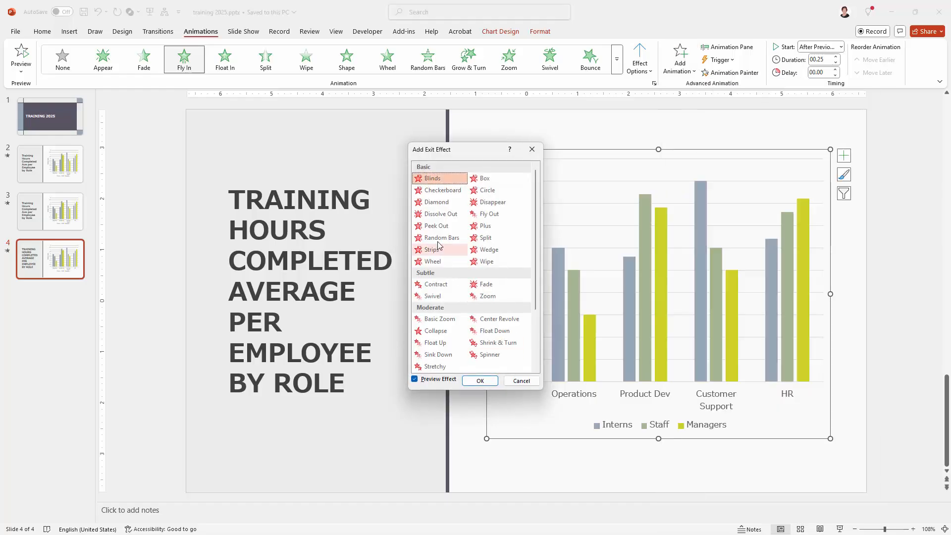
pyautogui.click(432, 215)
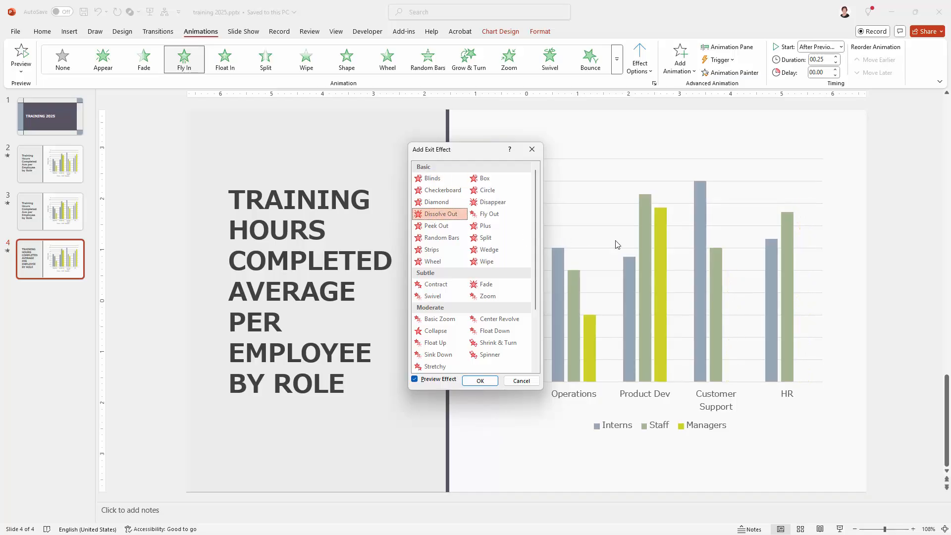
pyautogui.moveTo(463, 150); pyautogui.dragTo(364, 172)
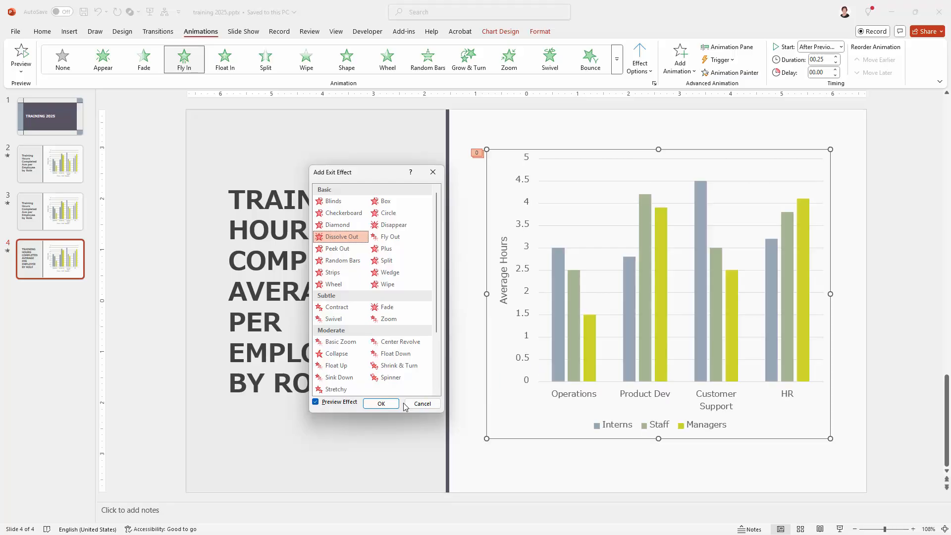
pyautogui.click(378, 405)
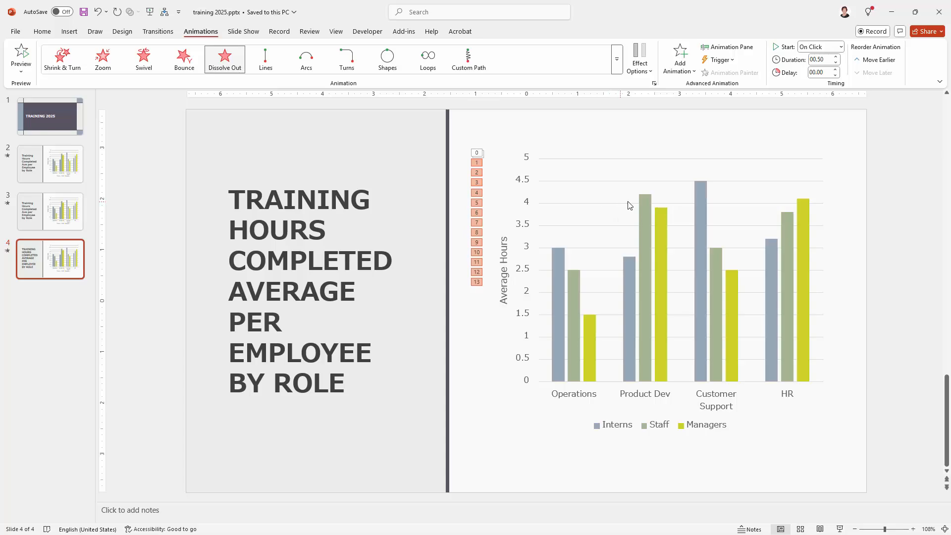
# Try sequencing the chart's animations As One Object, play the slide show to check them, and undo the sequence change.
pyautogui.click(643, 68)
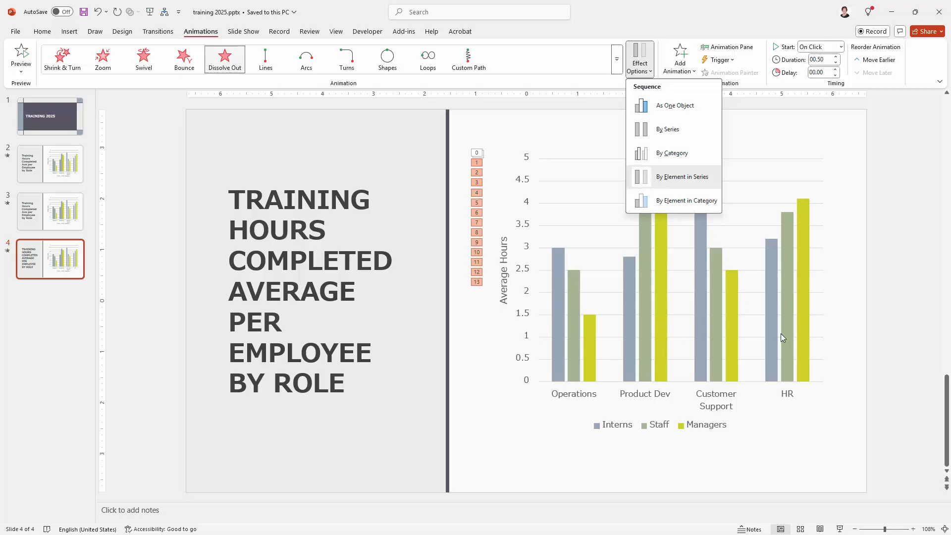
pyautogui.click(670, 106)
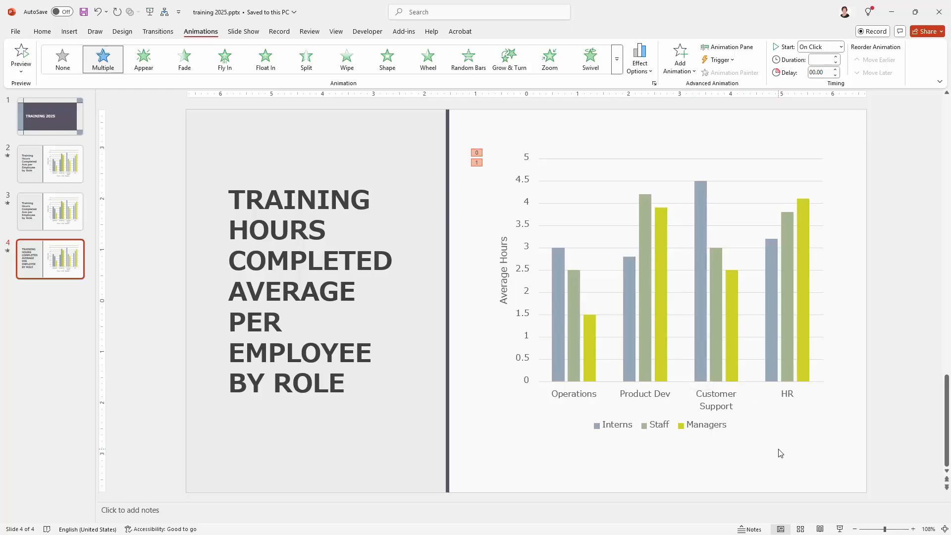
pyautogui.click(840, 529)
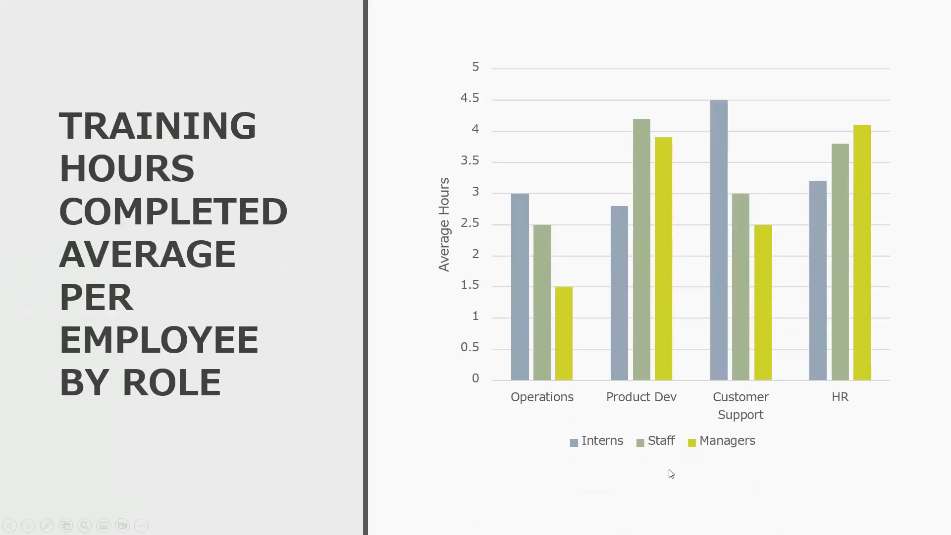
pyautogui.click(431, 454)
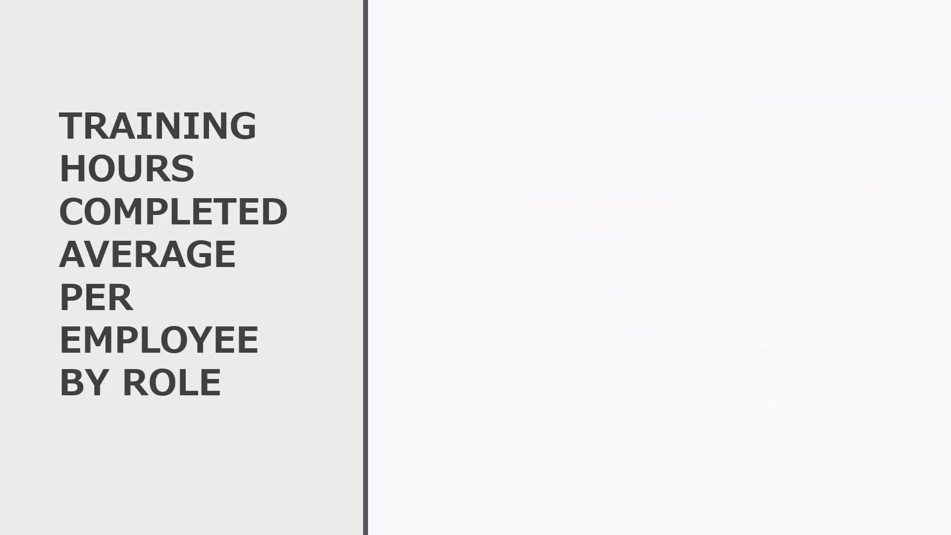
pyautogui.press('Escape')
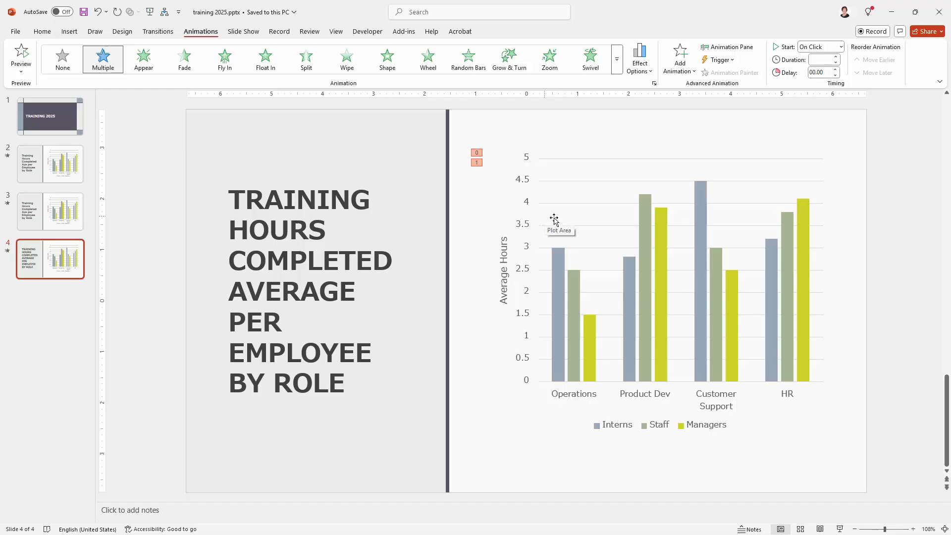
pyautogui.moveTo(650, 246)
pyautogui.hotkey('ctrl', 'z')
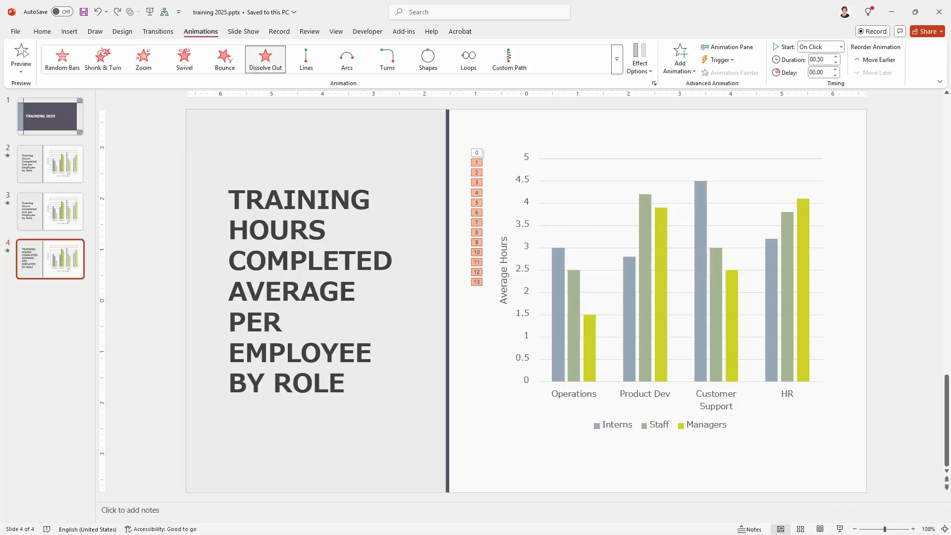
# Play slide 4 in the slide show to check the chart's element-by-element animation.
pyautogui.click(839, 530)
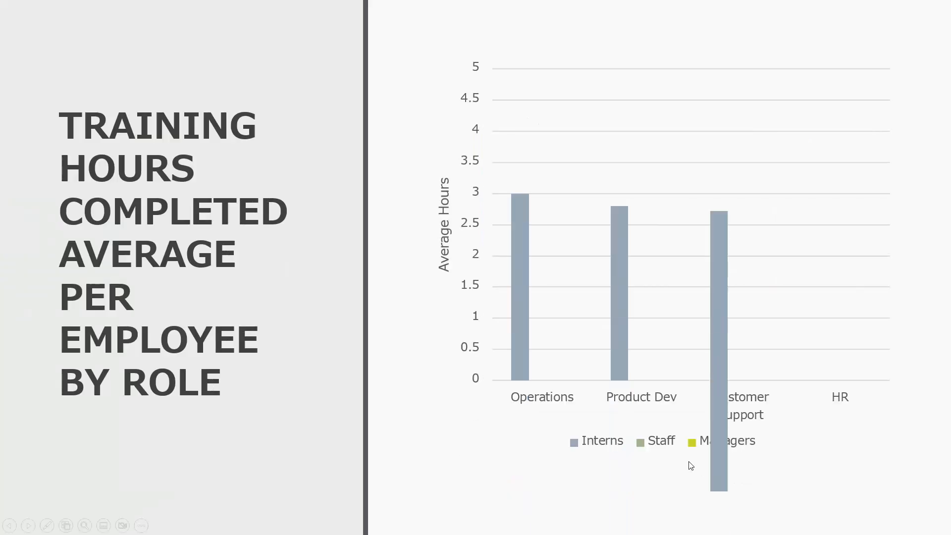
pyautogui.press('Escape')
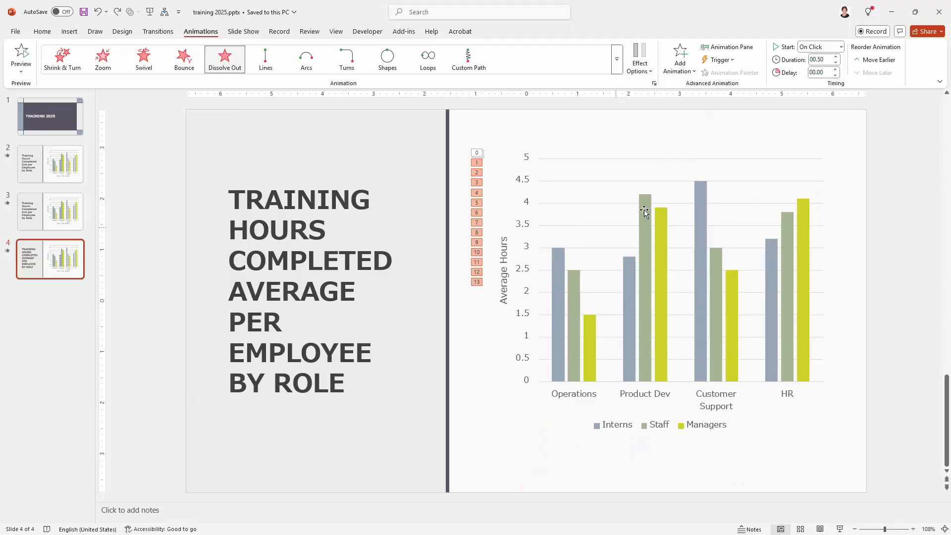
# Open the Animation Pane, expand the chart's exit effects, and test them in the slide show.
pyautogui.click(731, 47)
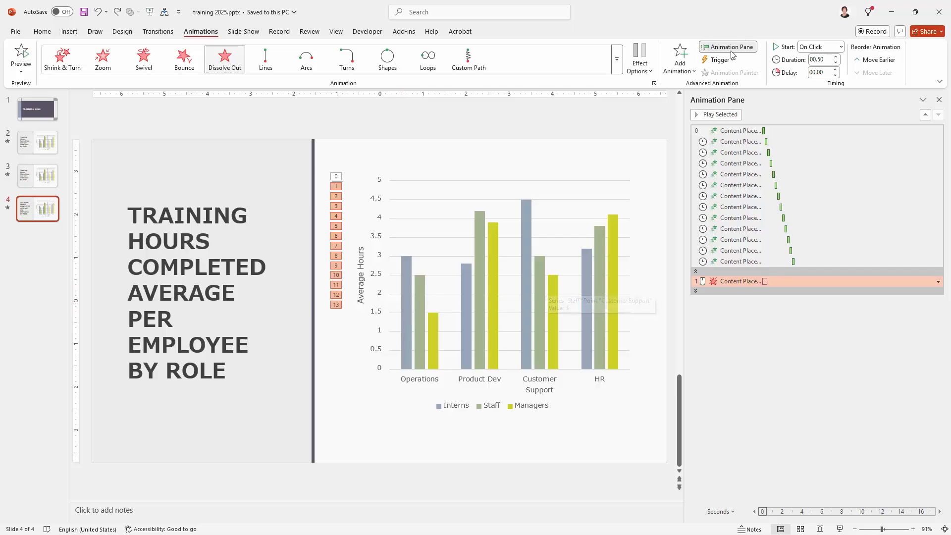
pyautogui.click(697, 290)
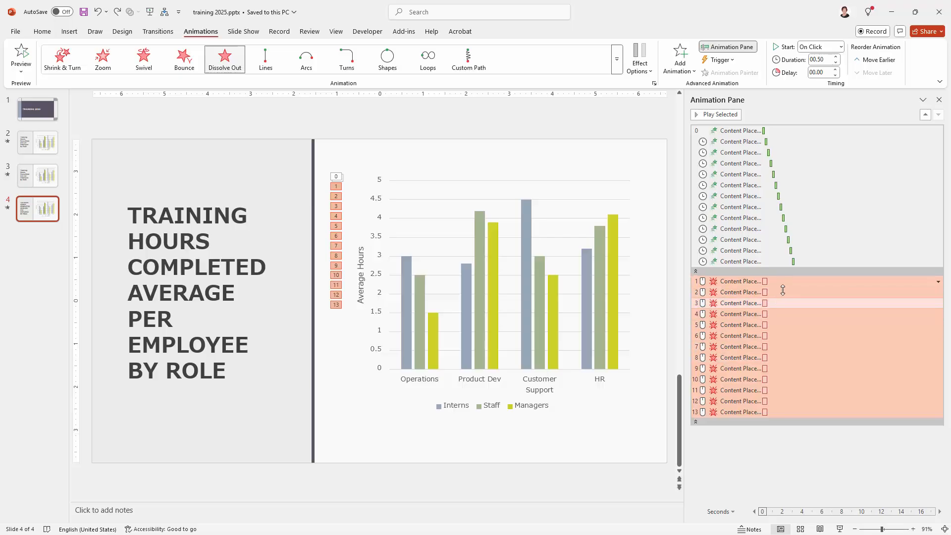
pyautogui.click(841, 529)
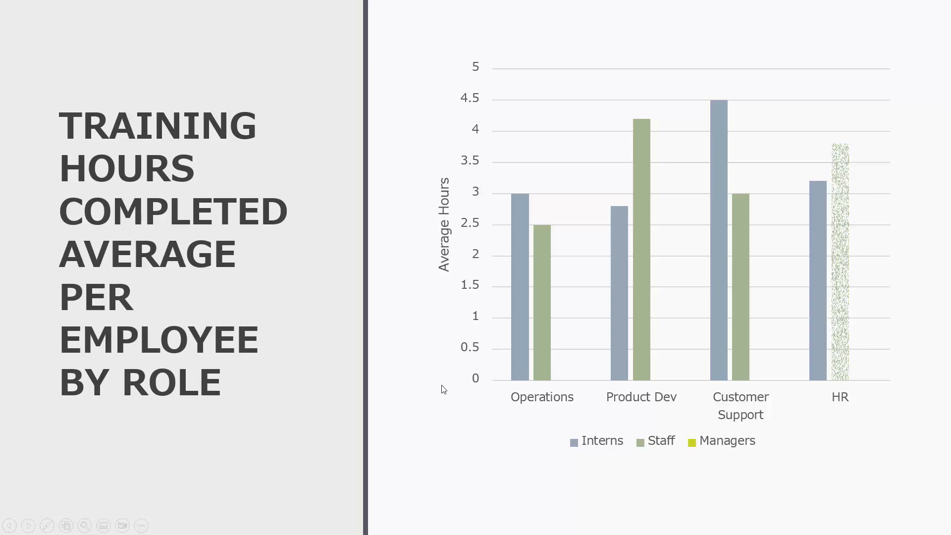
pyautogui.press('Escape')
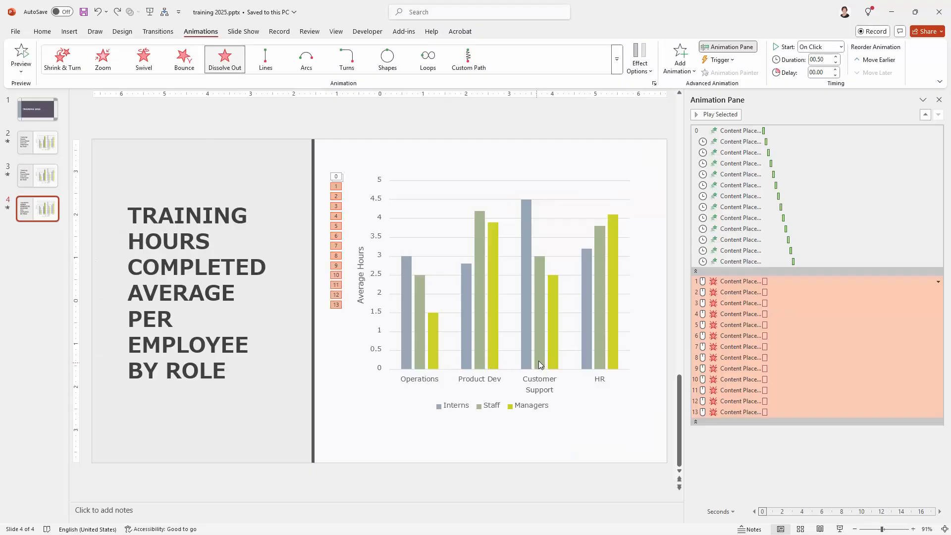
# Try the As One Object sequence with the entrance effects collapsed, undo it, and expand the entrance effects again.
pyautogui.click(718, 271)
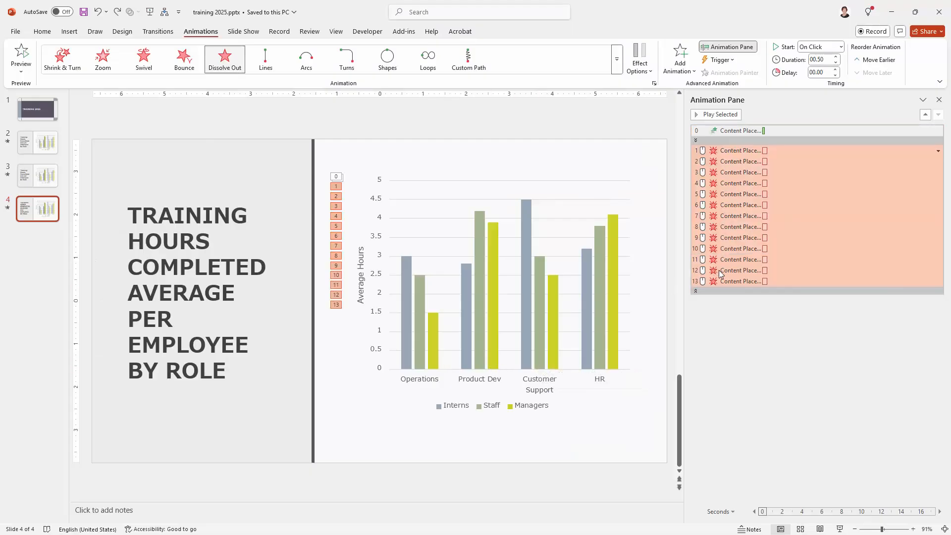
pyautogui.click(643, 73)
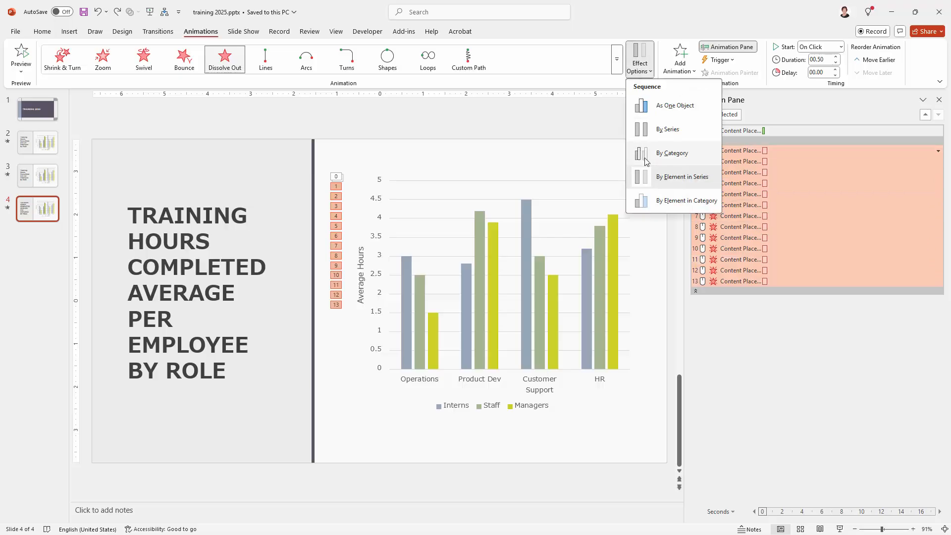
pyautogui.click(666, 106)
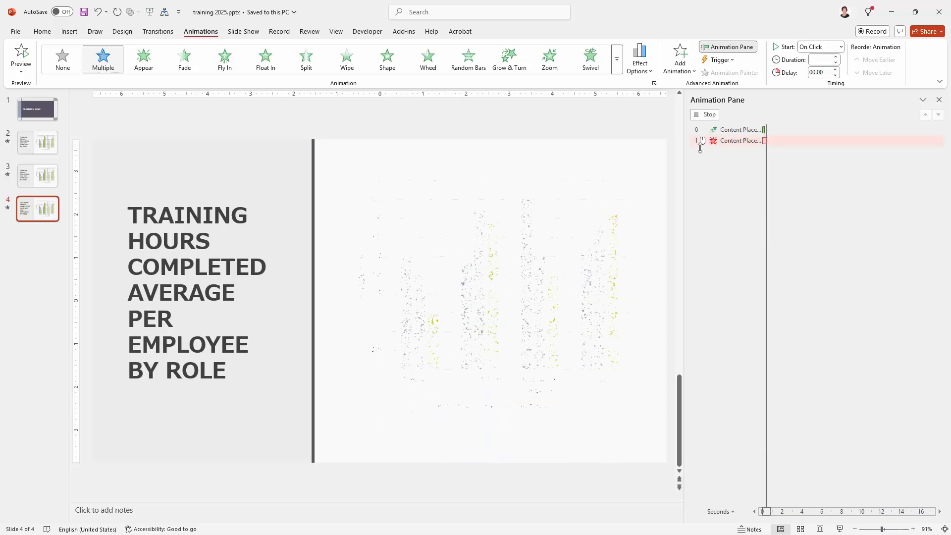
pyautogui.keyDown('shift'); pyautogui.click(702, 130); pyautogui.keyUp('shift')
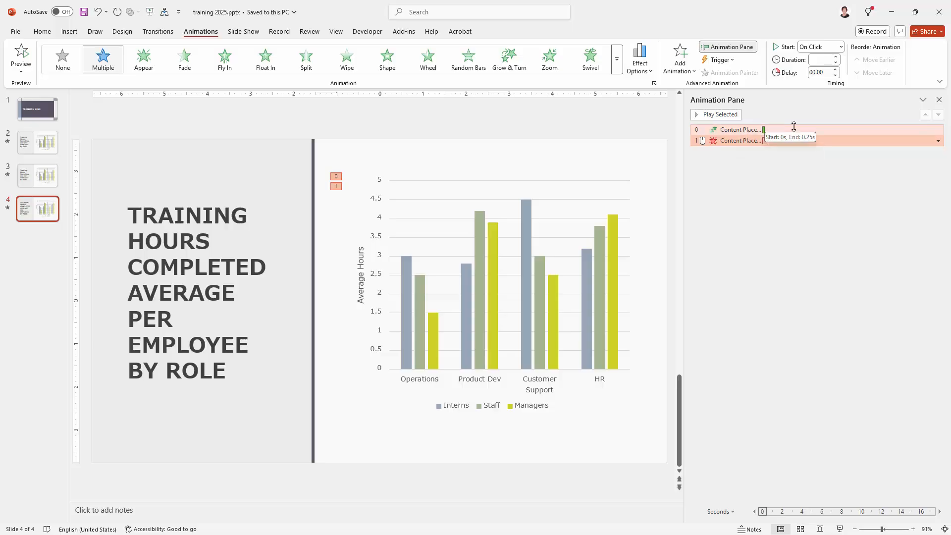
pyautogui.click(816, 236)
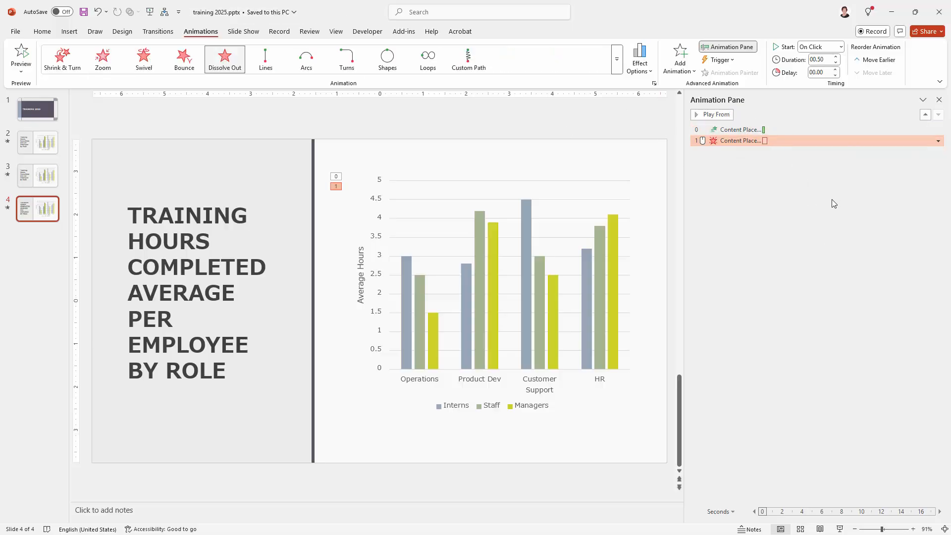
pyautogui.hotkey('ctrl', 'z')
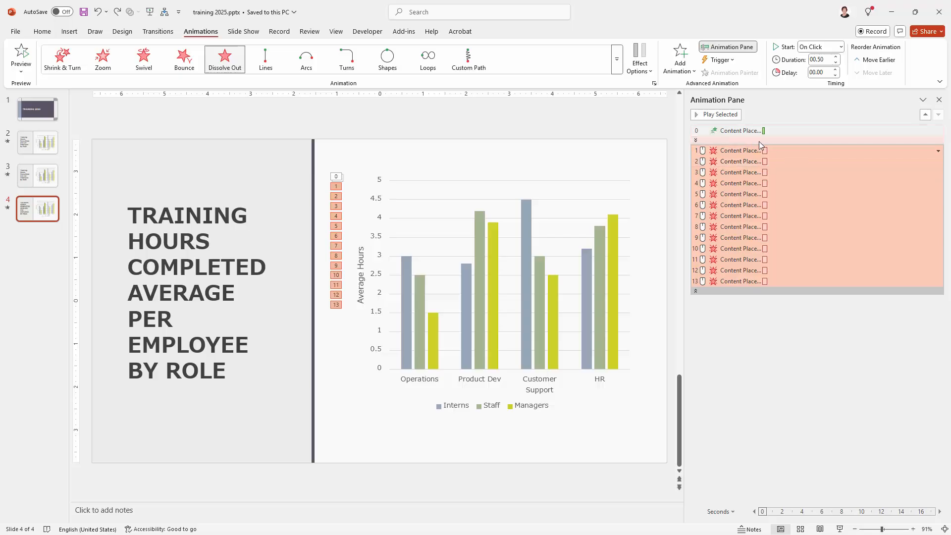
pyautogui.click(697, 141)
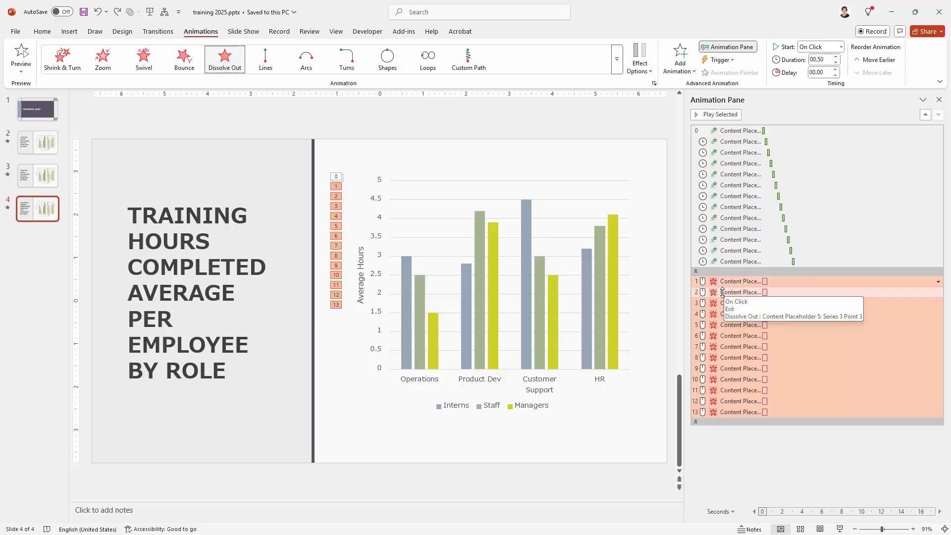
# Set the start of the chart's Dissolve Out effects 2 through 13 to With Previous.
pyautogui.click(774, 292)
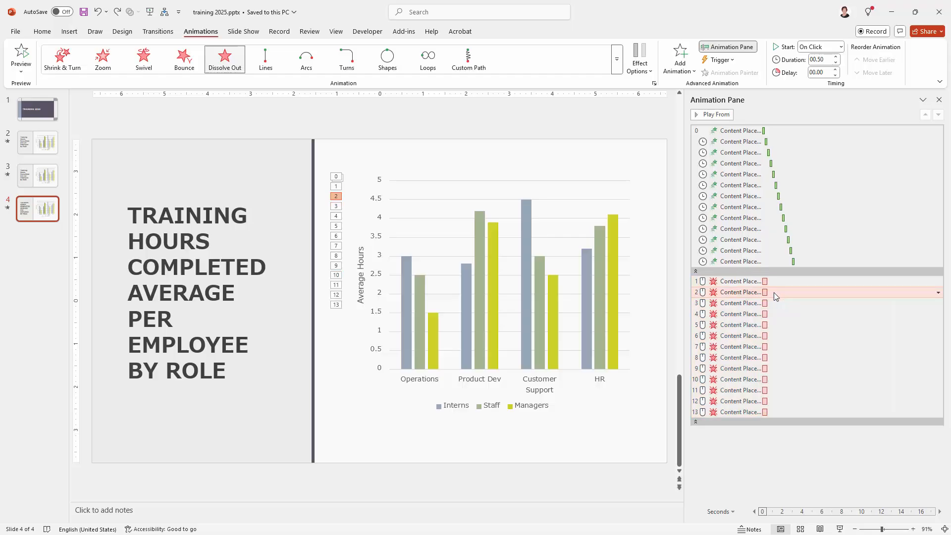
pyautogui.keyDown('shift'); pyautogui.click(773, 414); pyautogui.keyUp('shift')
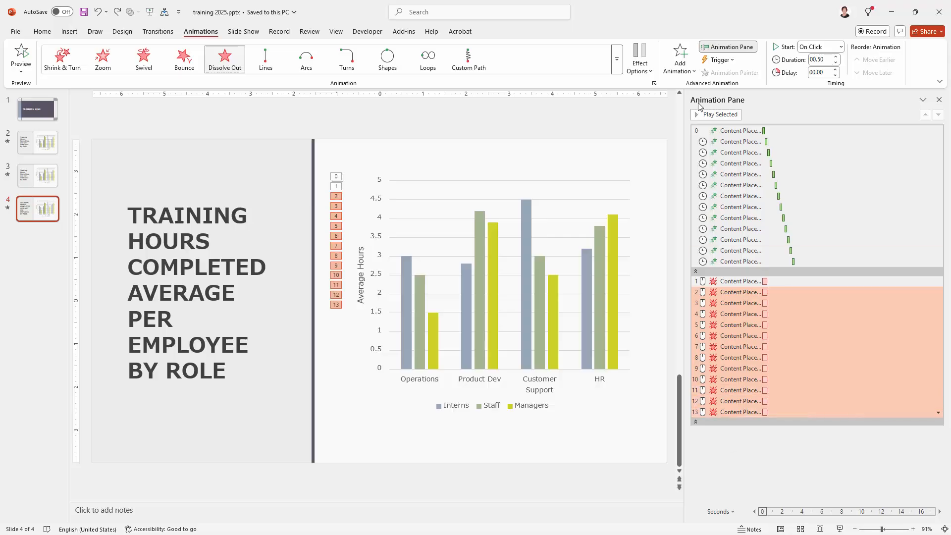
pyautogui.click(841, 46)
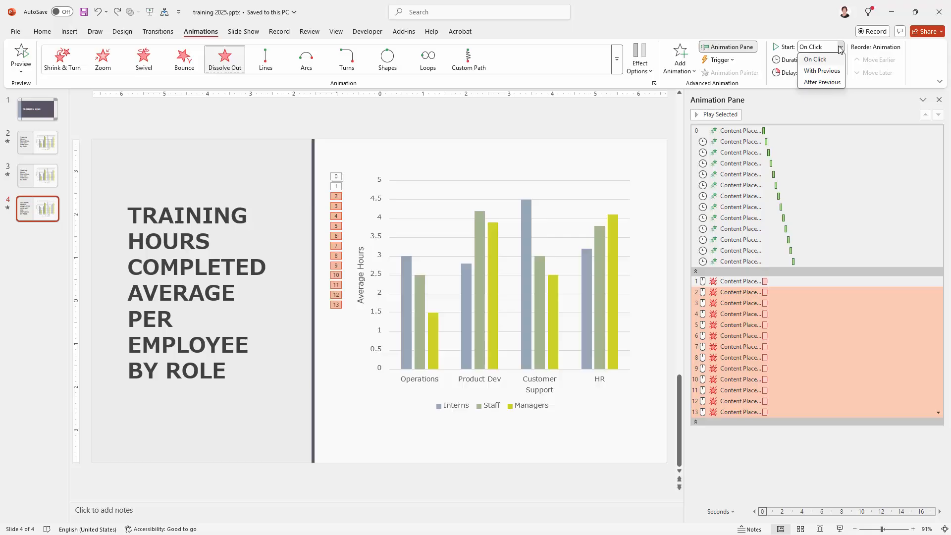
pyautogui.click(820, 71)
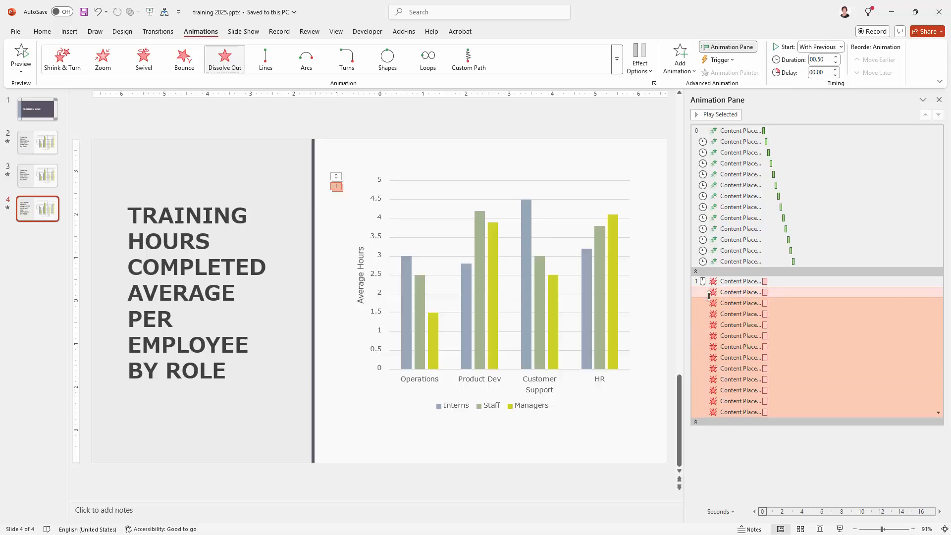
# Run the slide show on slide 4 to check the chart's simultaneous exit animation.
pyautogui.click(840, 529)
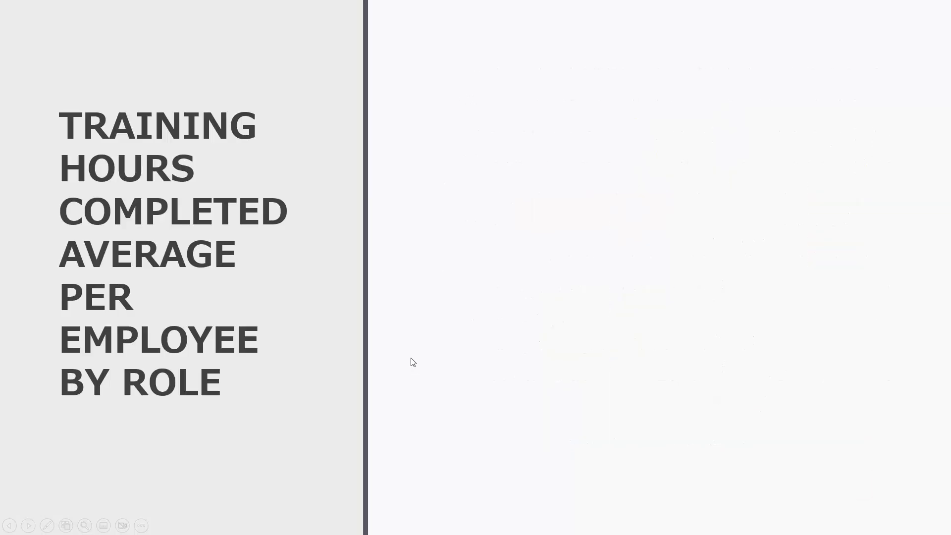
pyautogui.press('Escape')
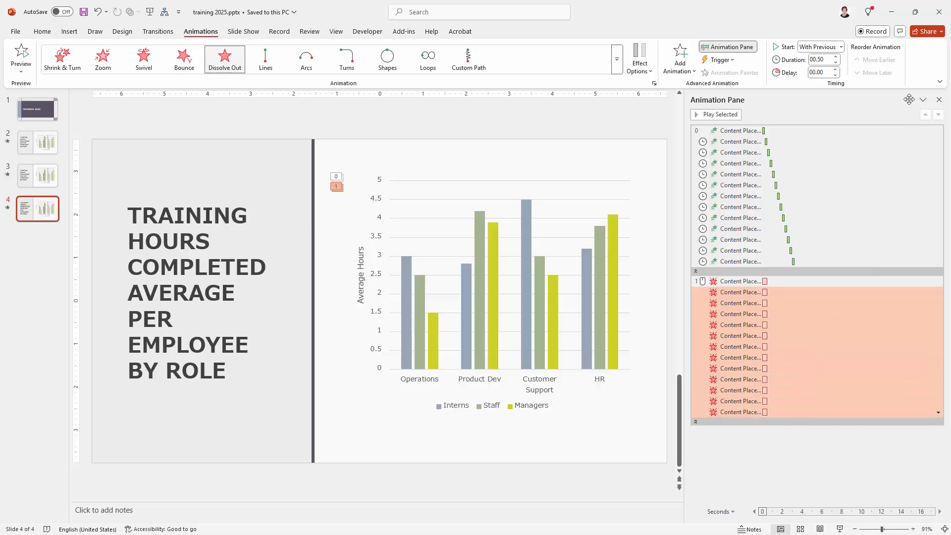
# Narrow the Animation Pane and close it.
pyautogui.click(940, 100)
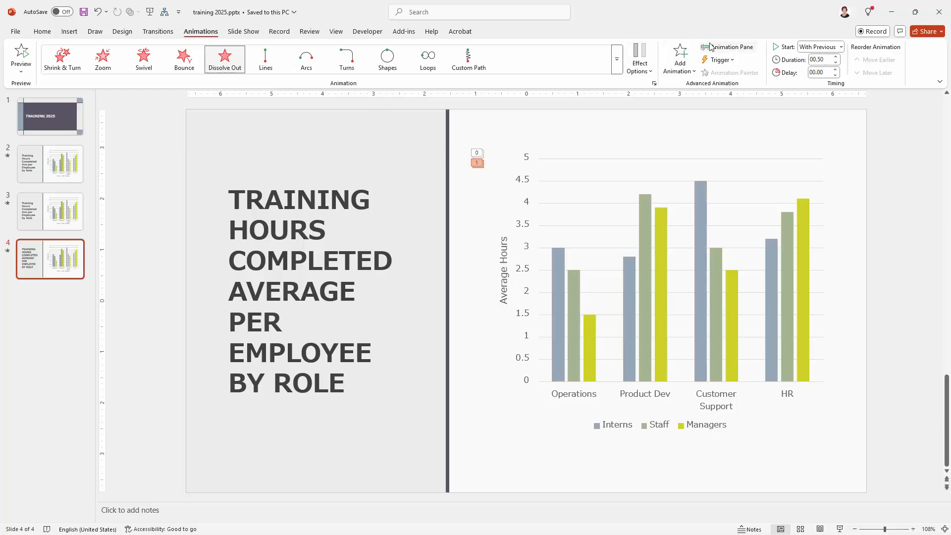
pyautogui.click(731, 47)
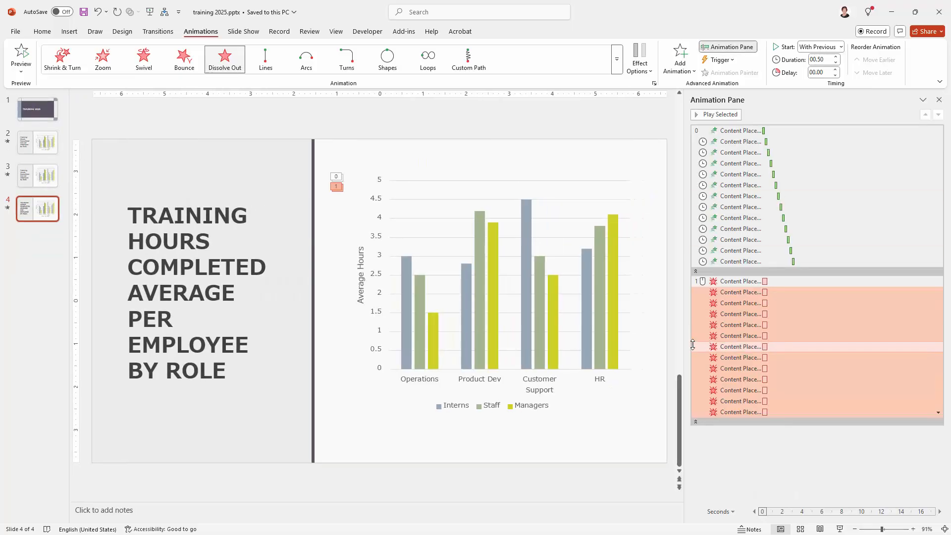
pyautogui.moveTo(683, 330); pyautogui.dragTo(731, 354)
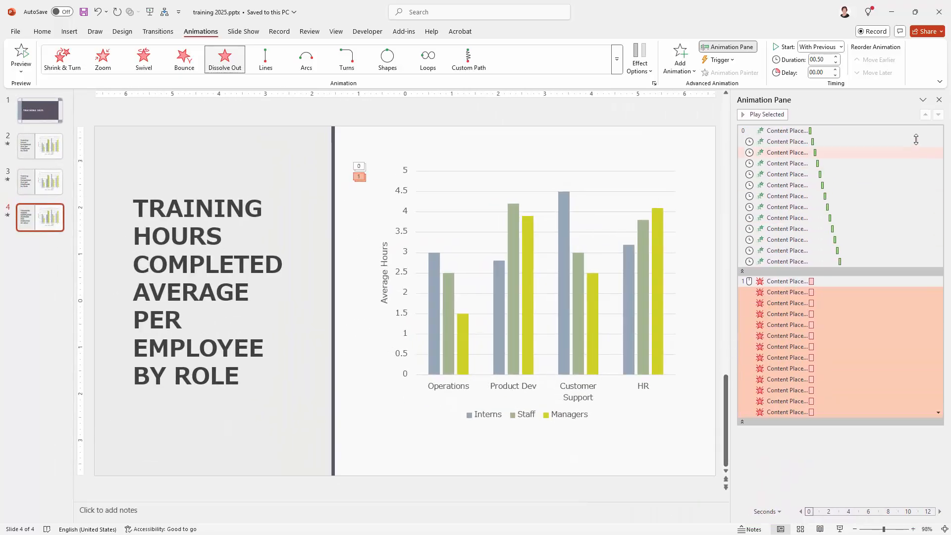
pyautogui.click(939, 100)
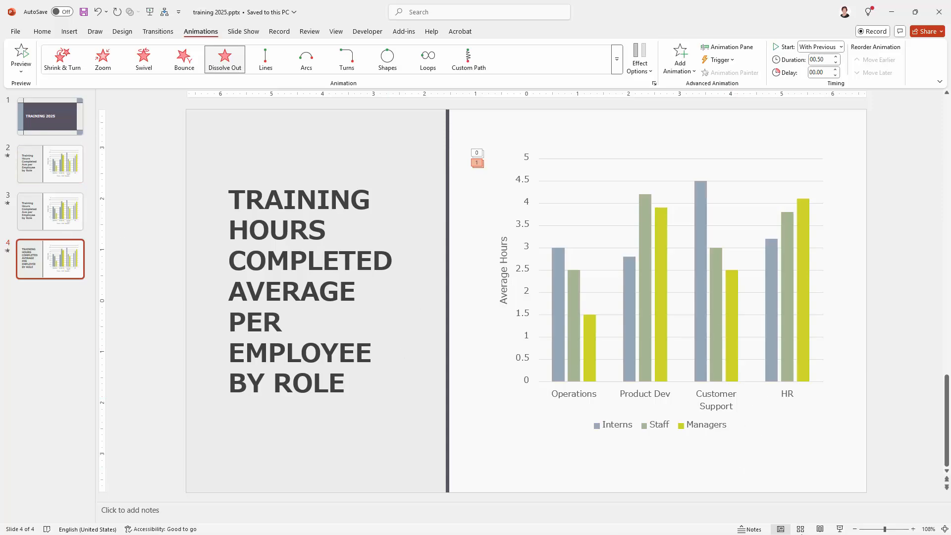
# Start the slide show from slide 4 to review the chart's complete entrance and exit animations.
pyautogui.click(841, 530)
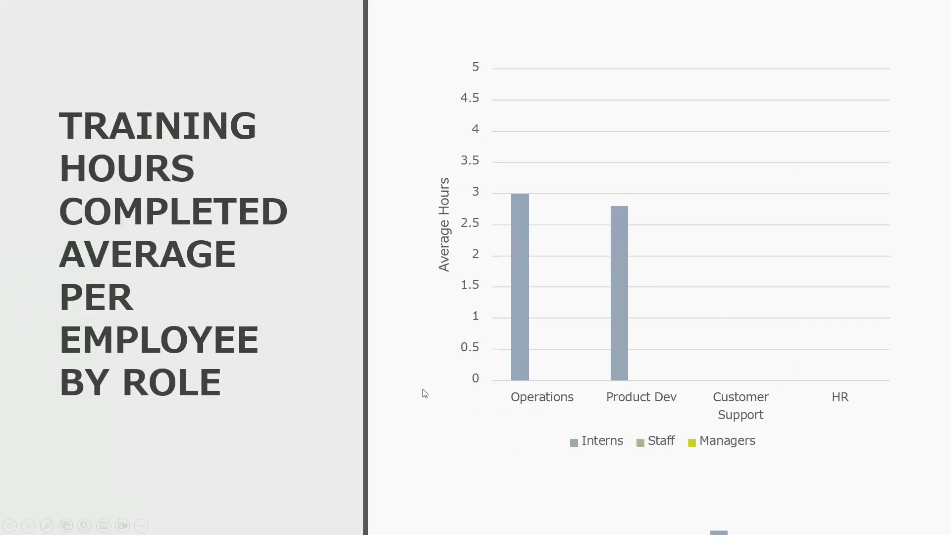